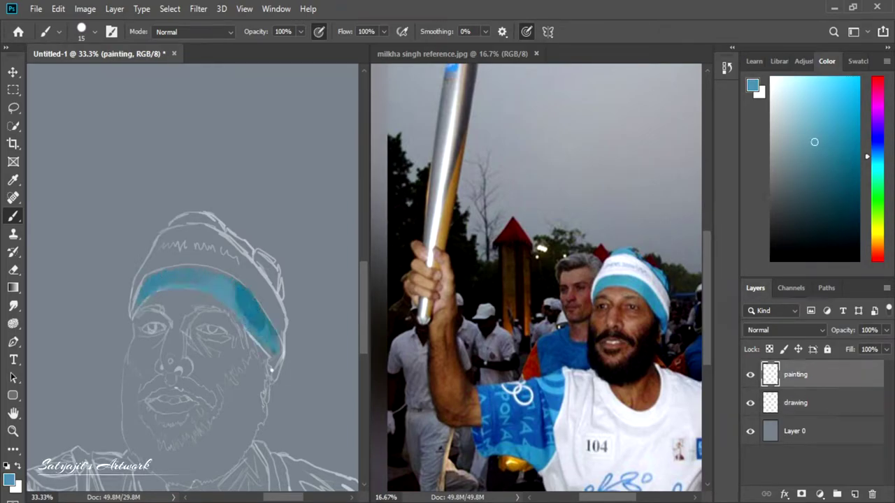
# - Paint the hat band a deeper teal-blue and the cap crown near-white
pyautogui.click(832, 160)
pyautogui.moveTo(271, 369)
pyautogui.mouseDown()
pyautogui.moveTo(205, 288)
pyautogui.moveTo(230, 301)
pyautogui.moveTo(224, 277)
pyautogui.mouseUp()
pyautogui.click(805, 112)
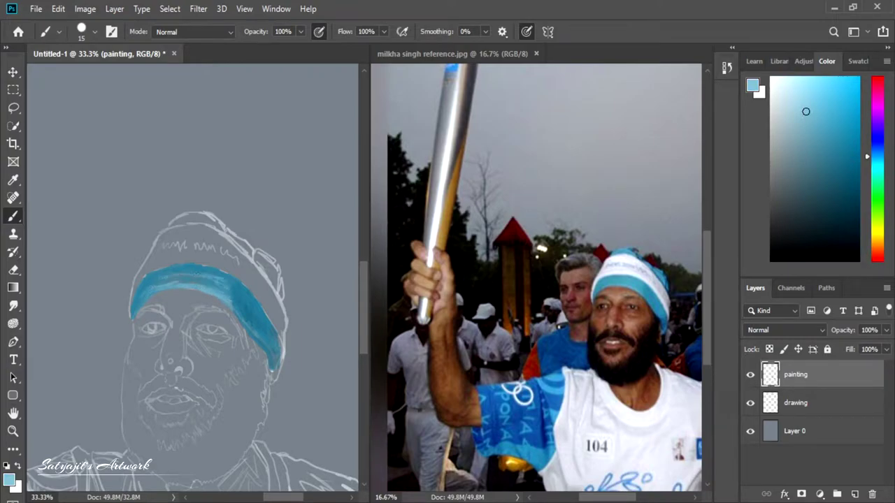
pyautogui.moveTo(153, 252); pyautogui.dragTo(241, 227)
pyautogui.moveTo(171, 223)
pyautogui.mouseDown()
pyautogui.moveTo(262, 272)
pyautogui.moveTo(279, 297)
pyautogui.mouseUp()
# - Add blue at the cap top, then lay skin tone and dark brown shading on the nose
pyautogui.click(826, 127)
pyautogui.moveTo(178, 208)
pyautogui.mouseDown()
pyautogui.moveTo(210, 201)
pyautogui.moveTo(281, 260)
pyautogui.mouseUp()
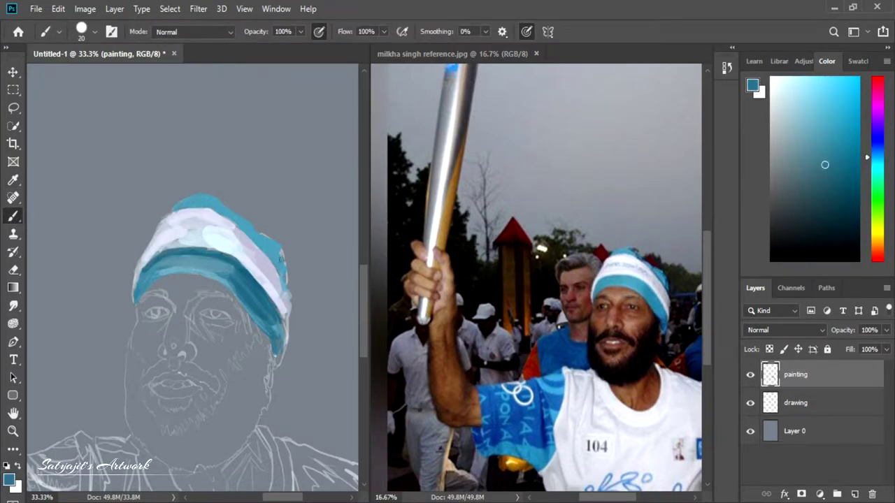
pyautogui.moveTo(126, 280)
pyautogui.mouseDown()
pyautogui.moveTo(130, 299)
pyautogui.moveTo(119, 321)
pyautogui.moveTo(133, 325)
pyautogui.mouseUp()
pyautogui.moveTo(168, 237); pyautogui.dragTo(148, 304)
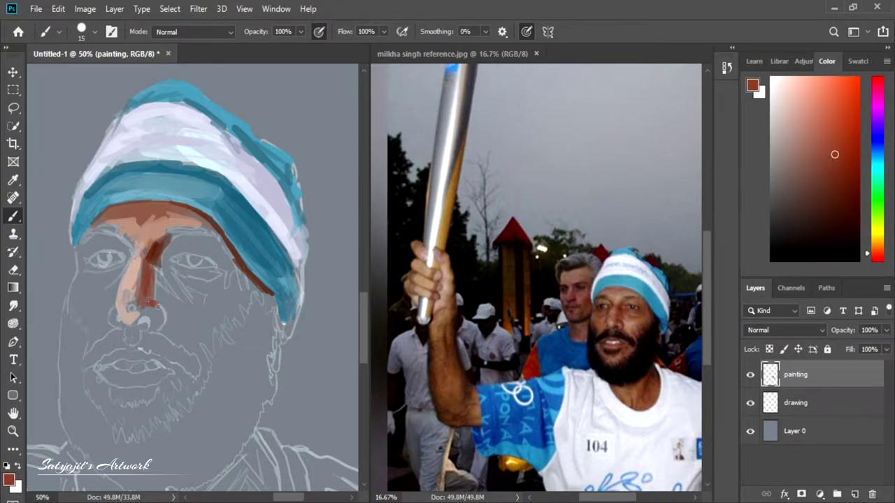
# - Block in red-brown eye shadows, a dark left eyebrow and shading under the right eye
pyautogui.moveTo(161, 256)
pyautogui.mouseDown()
pyautogui.moveTo(155, 294)
pyautogui.moveTo(179, 253)
pyautogui.moveTo(222, 244)
pyautogui.moveTo(231, 277)
pyautogui.mouseUp()
pyautogui.click(840, 207)
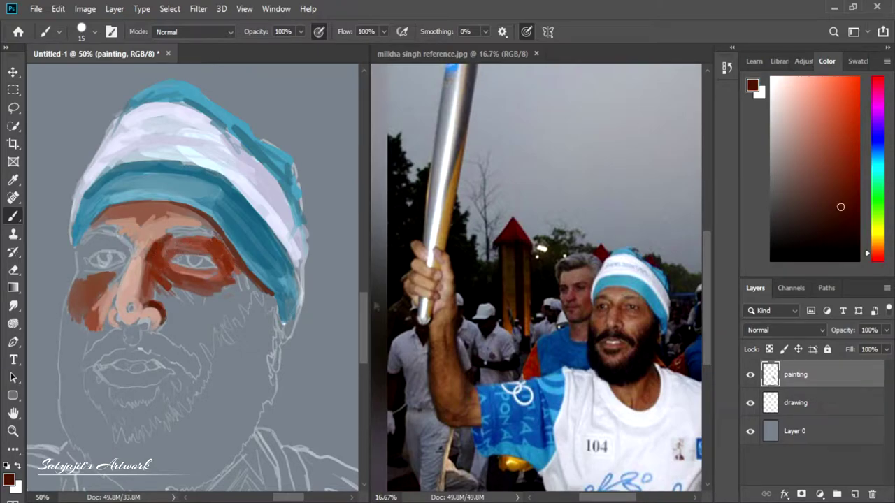
pyautogui.moveTo(79, 242)
pyautogui.mouseDown()
pyautogui.moveTo(112, 223)
pyautogui.moveTo(120, 233)
pyautogui.moveTo(214, 234)
pyautogui.moveTo(175, 238)
pyautogui.mouseUp()
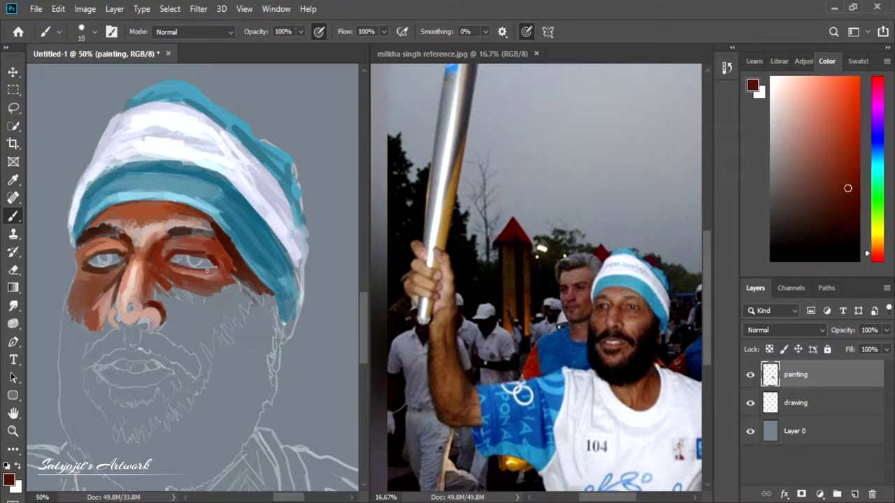
pyautogui.moveTo(216, 278)
pyautogui.mouseDown()
pyautogui.moveTo(165, 283)
pyautogui.moveTo(212, 296)
pyautogui.moveTo(163, 277)
pyautogui.mouseUp()
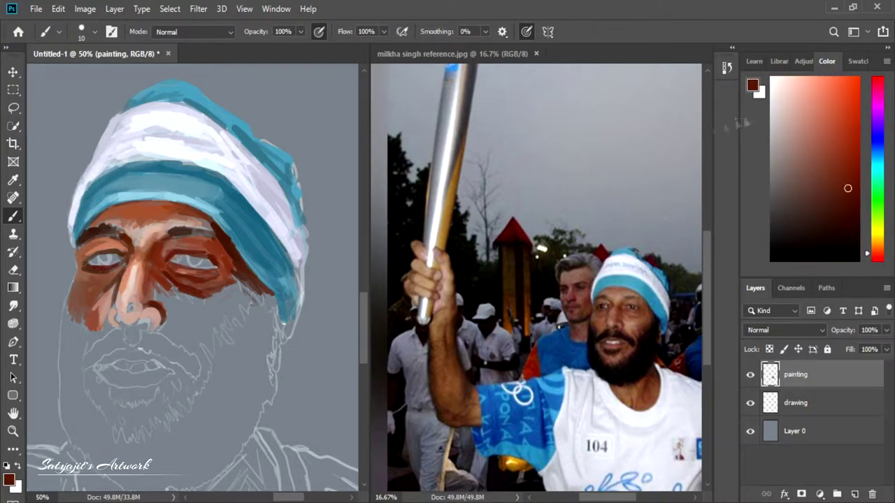
# - Add orange to both cheeks, darken the right upper eyelid and dab a white nose-tip highlight
pyautogui.moveTo(214, 329)
pyautogui.mouseDown()
pyautogui.moveTo(277, 325)
pyautogui.moveTo(245, 353)
pyautogui.moveTo(216, 346)
pyautogui.moveTo(249, 369)
pyautogui.mouseUp()
pyautogui.moveTo(123, 320); pyautogui.dragTo(142, 350)
pyautogui.click(797, 375)
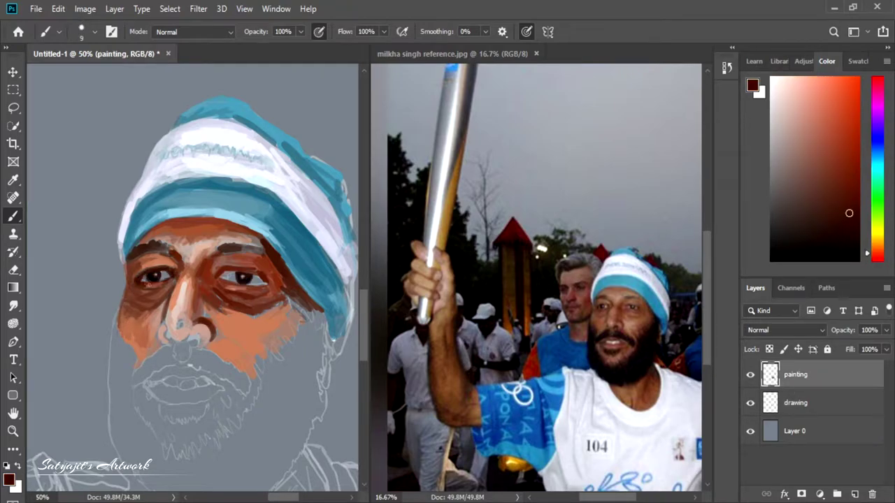
pyautogui.moveTo(228, 272)
pyautogui.mouseDown()
pyautogui.moveTo(252, 272)
pyautogui.moveTo(244, 285)
pyautogui.moveTo(223, 282)
pyautogui.moveTo(233, 274)
pyautogui.mouseUp()
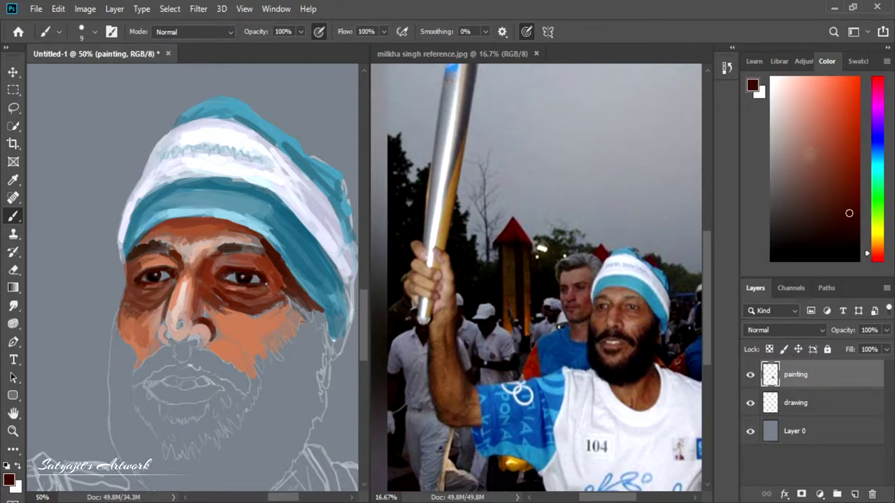
pyautogui.click(181, 325)
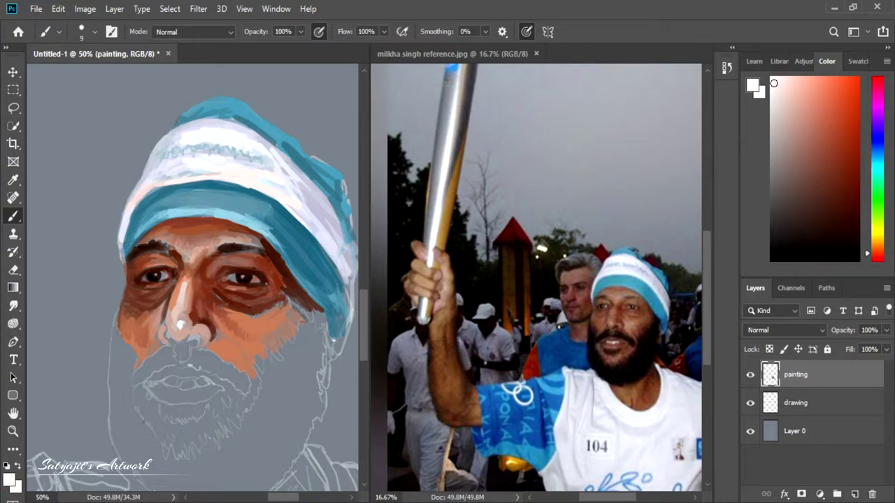
# - Tone the nose highlight with salmon skin colour and add a dark stroke under the right eye
pyautogui.moveTo(176, 314); pyautogui.dragTo(187, 332)
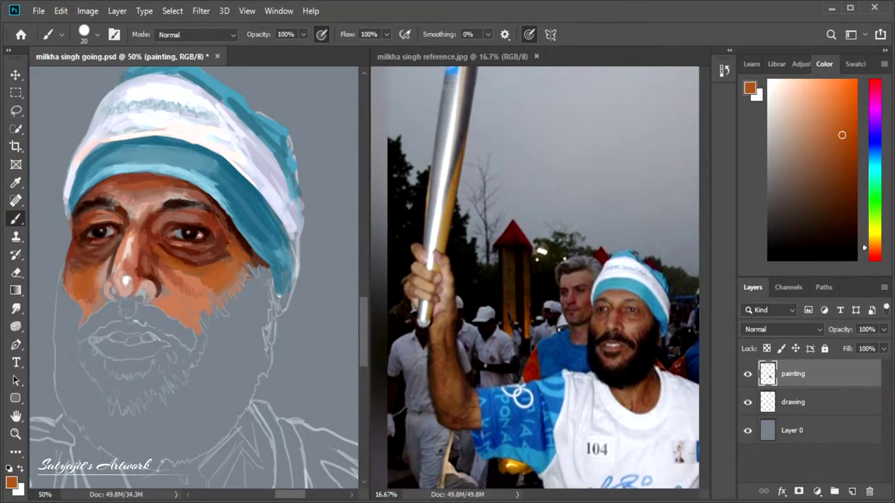
pyautogui.moveTo(197, 306)
pyautogui.mouseDown()
pyautogui.moveTo(186, 316)
pyautogui.moveTo(158, 307)
pyautogui.moveTo(186, 304)
pyautogui.moveTo(168, 281)
pyautogui.moveTo(195, 295)
pyautogui.mouseUp()
pyautogui.keyDown('alt'); pyautogui.click(172, 297); pyautogui.keyUp('alt')
pyautogui.moveTo(154, 263); pyautogui.dragTo(191, 299)
pyautogui.press('[')
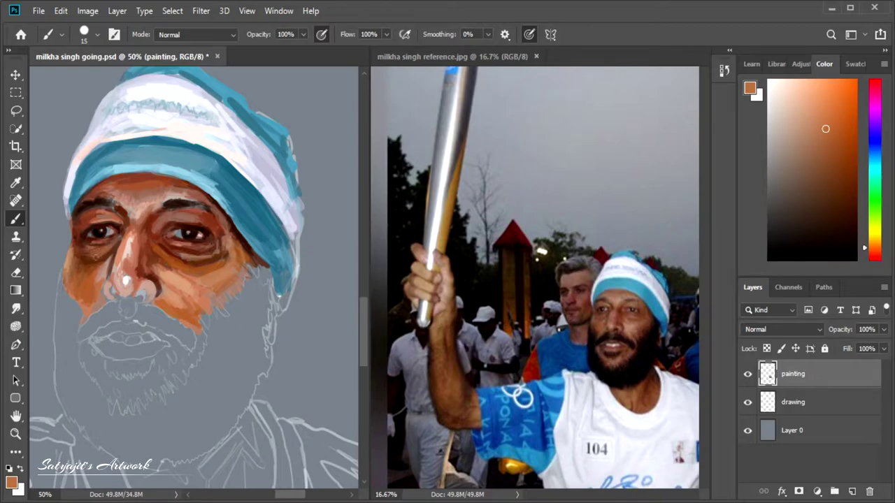
pyautogui.keyDown('alt'); pyautogui.click(84, 248); pyautogui.keyUp('alt')
pyautogui.keyDown('alt'); pyautogui.click(83, 250); pyautogui.keyUp('alt')
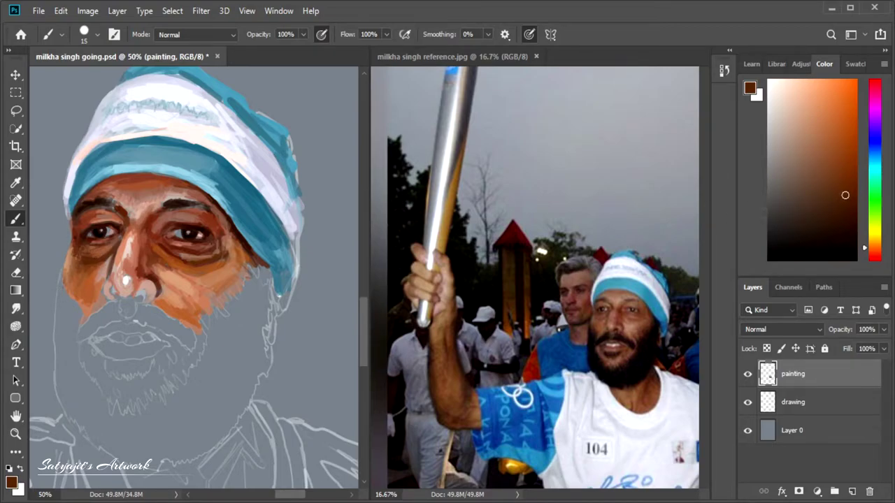
pyautogui.moveTo(213, 251); pyautogui.dragTo(203, 253)
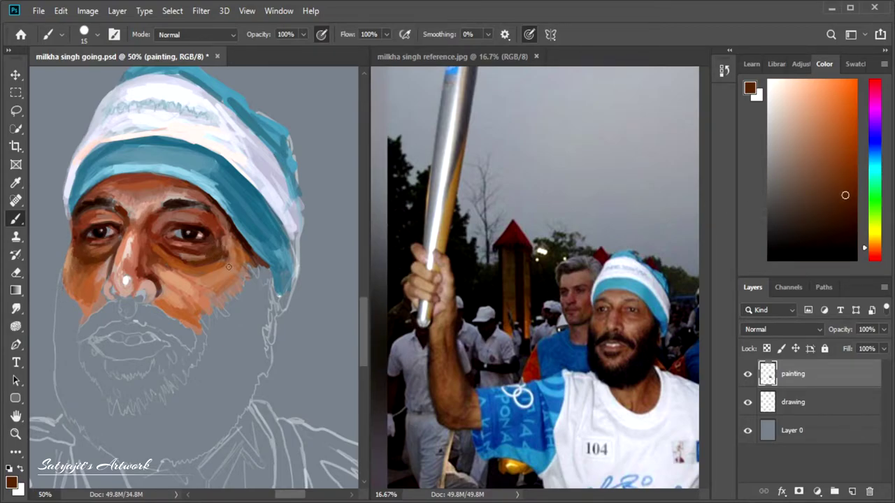
# - Repaint the nose in warm medium browns and oranges
pyautogui.keyDown('alt'); pyautogui.click(172, 240); pyautogui.keyUp('alt')
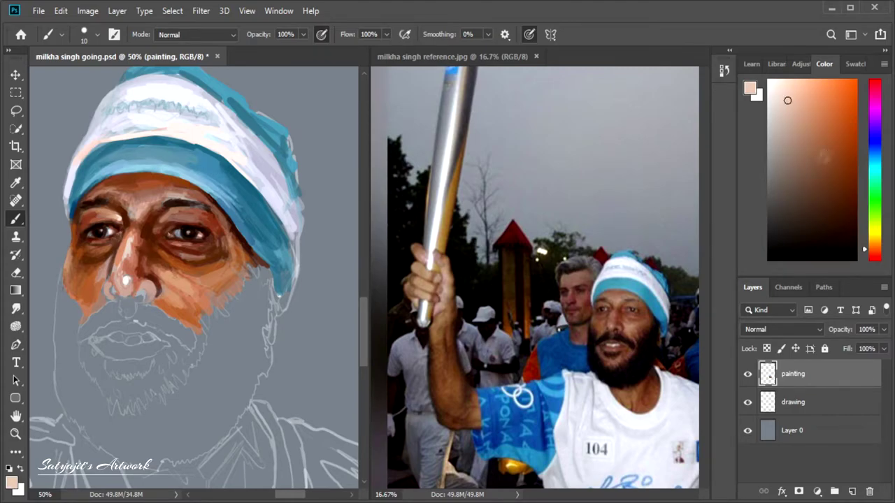
pyautogui.keyDown('alt'); pyautogui.click(116, 241); pyautogui.keyUp('alt')
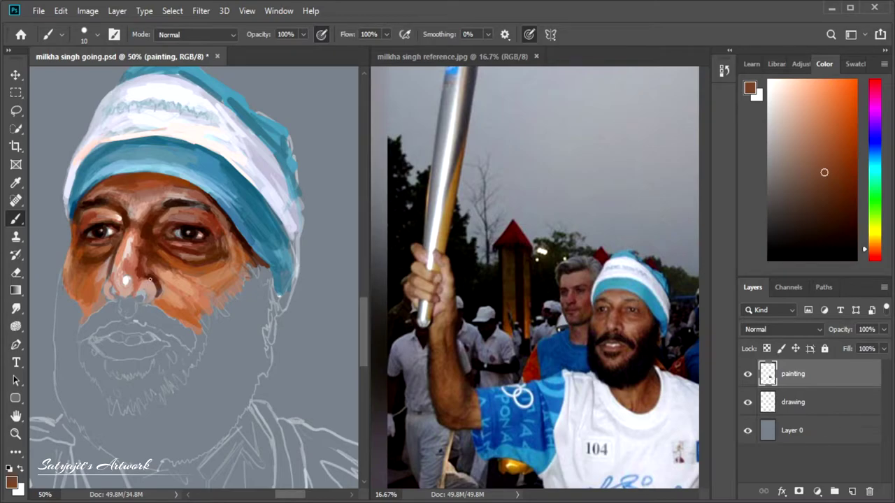
pyautogui.moveTo(150, 280); pyautogui.dragTo(126, 294)
pyautogui.keyDown('alt'); pyautogui.click(154, 184); pyautogui.keyUp('alt')
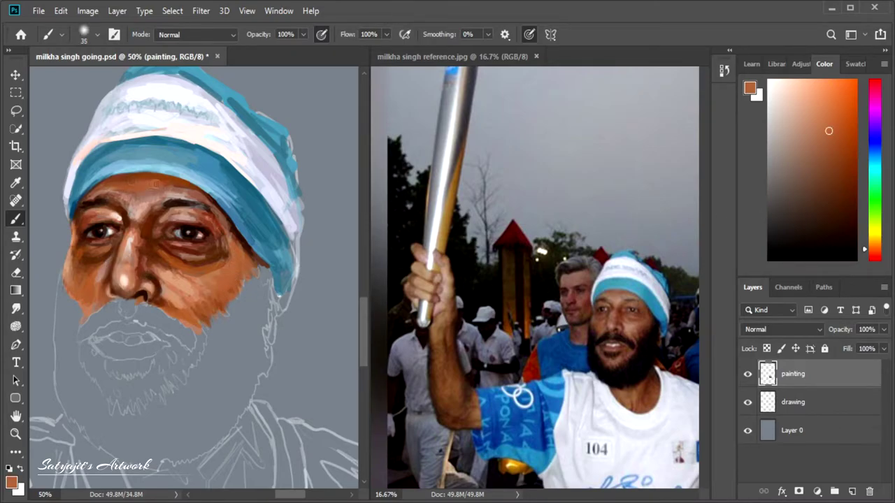
pyautogui.keyDown('alt'); pyautogui.click(139, 180); pyautogui.keyUp('alt')
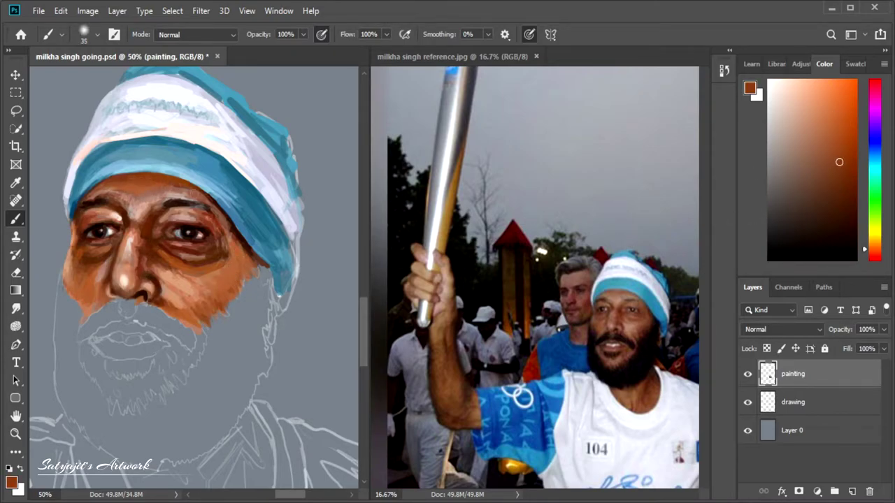
# - Paint reddish-brown lips with a smaller brush, darkening the upper and lower lip
pyautogui.keyDown('alt'); pyautogui.click(234, 261); pyautogui.keyUp('alt')
pyautogui.press('[')
pyautogui.press('[')
pyautogui.moveTo(108, 344)
pyautogui.mouseDown()
pyautogui.moveTo(163, 347)
pyautogui.moveTo(99, 344)
pyautogui.moveTo(149, 351)
pyautogui.mouseUp()
pyautogui.moveTo(123, 304); pyautogui.dragTo(130, 307)
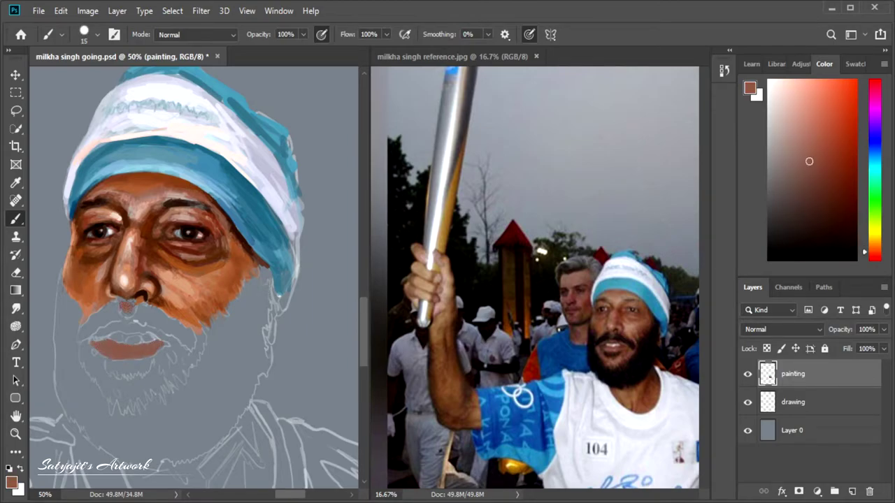
pyautogui.keyDown('alt'); pyautogui.click(230, 266); pyautogui.keyUp('alt')
pyautogui.press('[')
pyautogui.press('[')
pyautogui.moveTo(93, 341); pyautogui.dragTo(112, 343)
pyautogui.keyDown('alt'); pyautogui.click(91, 340); pyautogui.keyUp('alt')
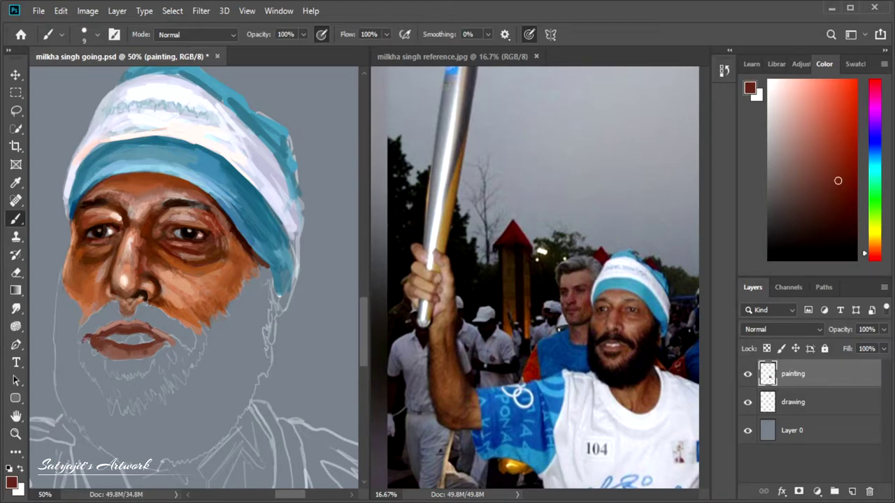
pyautogui.keyDown('alt'); pyautogui.click(129, 350); pyautogui.keyUp('alt')
pyautogui.moveTo(91, 342); pyautogui.dragTo(168, 347)
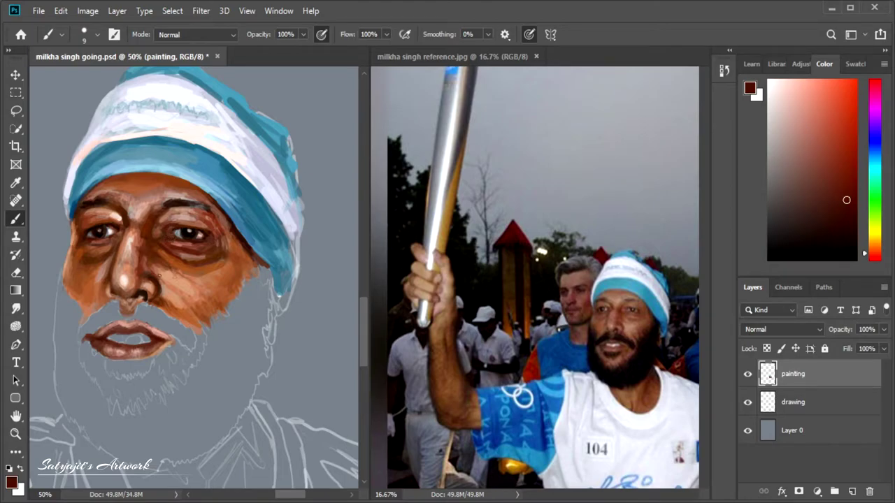
# - Dab near-white teeth between the lips and paint orange over the chin
pyautogui.keyDown('alt'); pyautogui.click(113, 259); pyautogui.keyUp('alt')
pyautogui.click(119, 339)
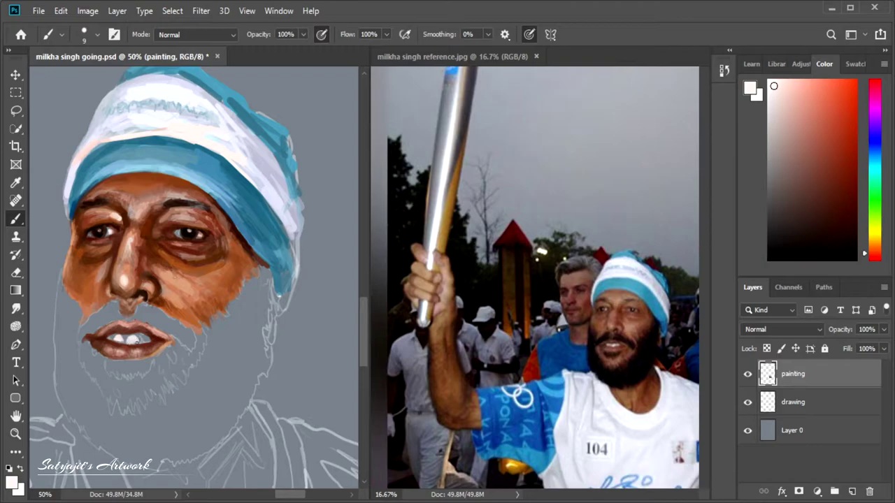
pyautogui.keyDown('alt'); pyautogui.click(133, 340); pyautogui.keyUp('alt')
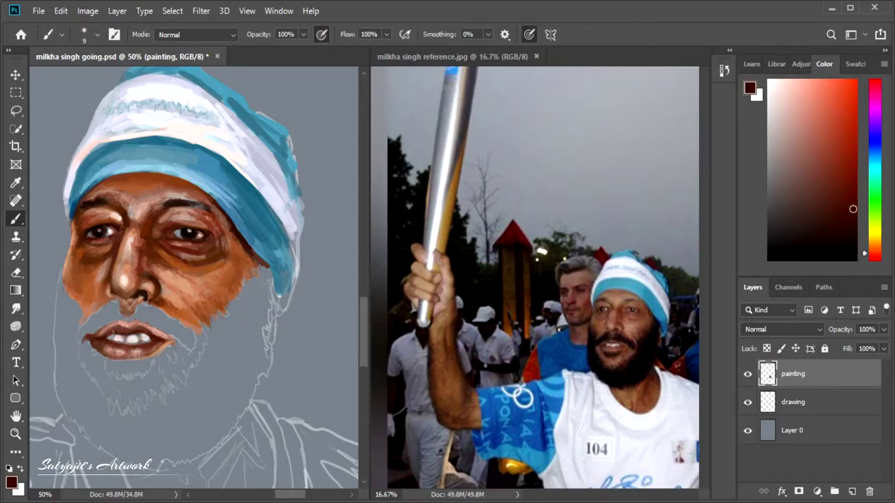
pyautogui.keyDown('alt'); pyautogui.click(175, 307); pyautogui.keyUp('alt')
pyautogui.moveTo(84, 353)
pyautogui.mouseDown()
pyautogui.moveTo(123, 399)
pyautogui.moveTo(102, 378)
pyautogui.moveTo(139, 390)
pyautogui.moveTo(154, 363)
pyautogui.moveTo(165, 374)
pyautogui.moveTo(165, 355)
pyautogui.moveTo(180, 345)
pyautogui.mouseUp()
# - Paint lighter and darker orange on the chin and start dark beard strokes
pyautogui.keyDown('alt'); pyautogui.click(161, 294); pyautogui.keyUp('alt')
pyautogui.moveTo(123, 400); pyautogui.dragTo(172, 373)
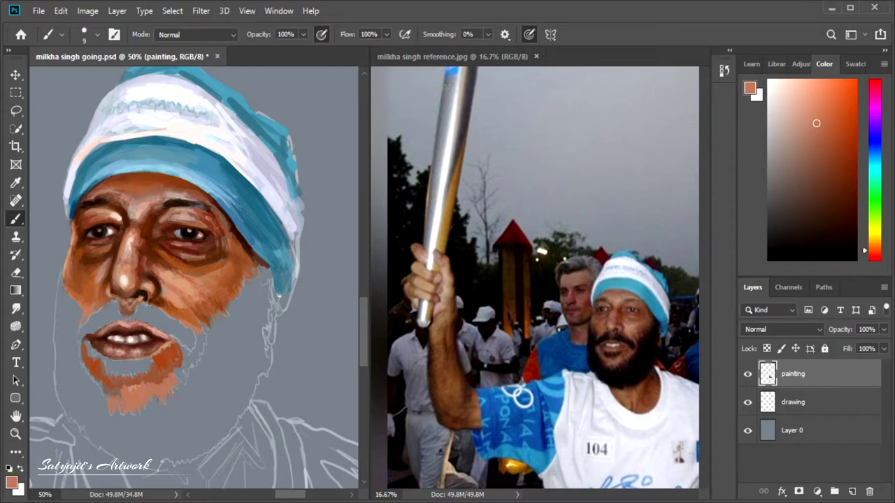
pyautogui.press(']')
pyautogui.press(']')
pyautogui.keyDown('alt'); pyautogui.click(162, 367); pyautogui.keyUp('alt')
pyautogui.moveTo(84, 402); pyautogui.dragTo(124, 344)
pyautogui.moveTo(123, 402); pyautogui.dragTo(189, 351)
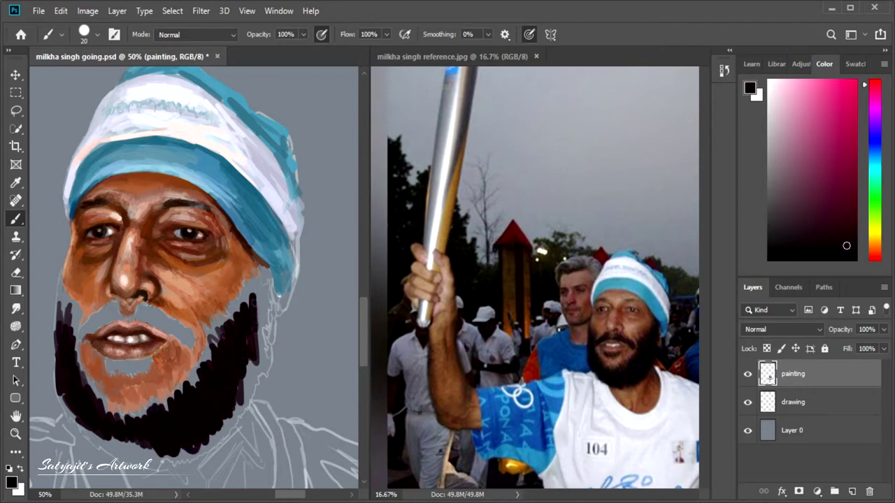
# - Extend the dark beard along the right jaw, under the lower lip and across the moustache
pyautogui.moveTo(260, 290); pyautogui.dragTo(256, 368)
pyautogui.moveTo(258, 334); pyautogui.dragTo(244, 405)
pyautogui.moveTo(259, 279); pyautogui.dragTo(230, 321)
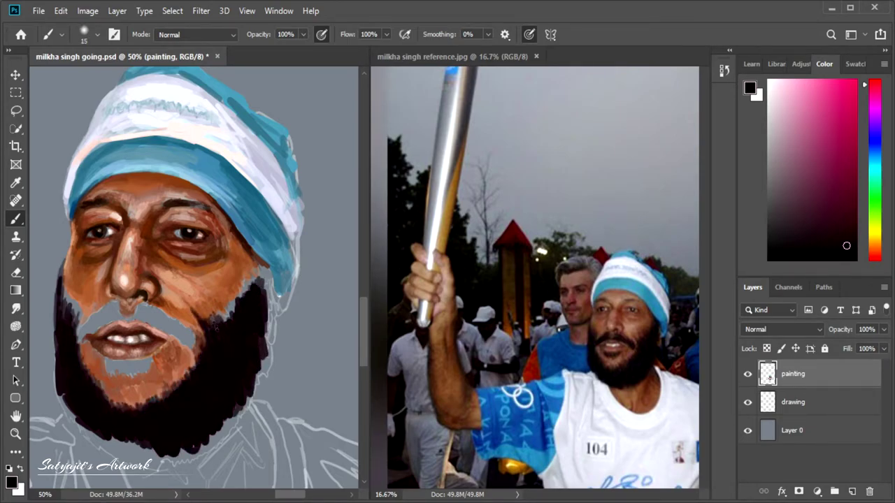
pyautogui.moveTo(214, 321)
pyautogui.mouseDown()
pyautogui.moveTo(222, 313)
pyautogui.moveTo(229, 325)
pyautogui.moveTo(211, 329)
pyautogui.mouseUp()
pyautogui.moveTo(232, 301)
pyautogui.mouseDown()
pyautogui.moveTo(227, 311)
pyautogui.moveTo(242, 279)
pyautogui.moveTo(228, 314)
pyautogui.mouseUp()
pyautogui.moveTo(139, 372); pyautogui.dragTo(148, 364)
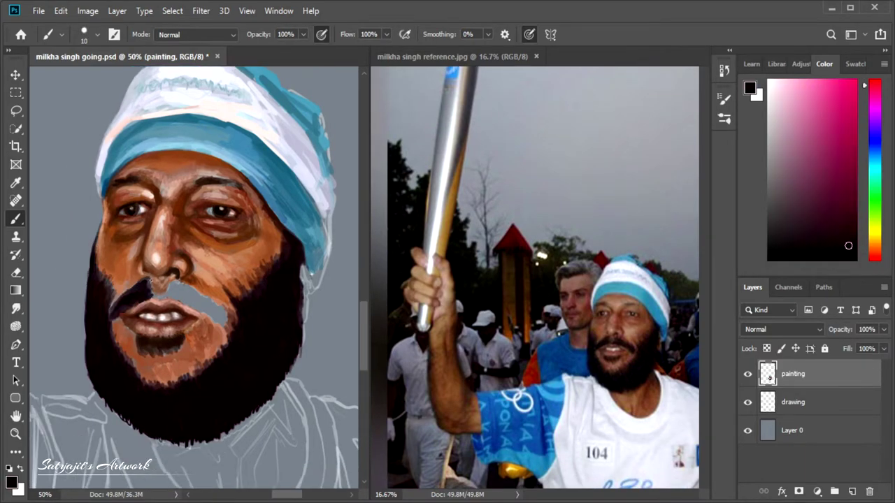
pyautogui.moveTo(165, 296)
pyautogui.mouseDown()
pyautogui.moveTo(149, 293)
pyautogui.moveTo(180, 300)
pyautogui.mouseUp()
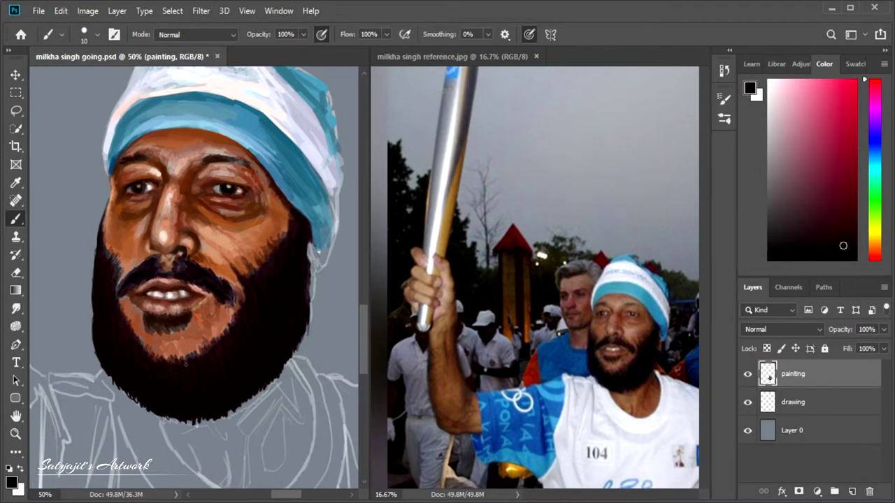
pyautogui.moveTo(185, 360)
pyautogui.mouseDown()
pyautogui.moveTo(222, 327)
pyautogui.moveTo(211, 357)
pyautogui.moveTo(242, 294)
pyautogui.mouseUp()
# - Darken the left beard edge and lower chin, then pick near-black for the lower beard
pyautogui.press(']')
pyautogui.moveTo(115, 231); pyautogui.dragTo(120, 318)
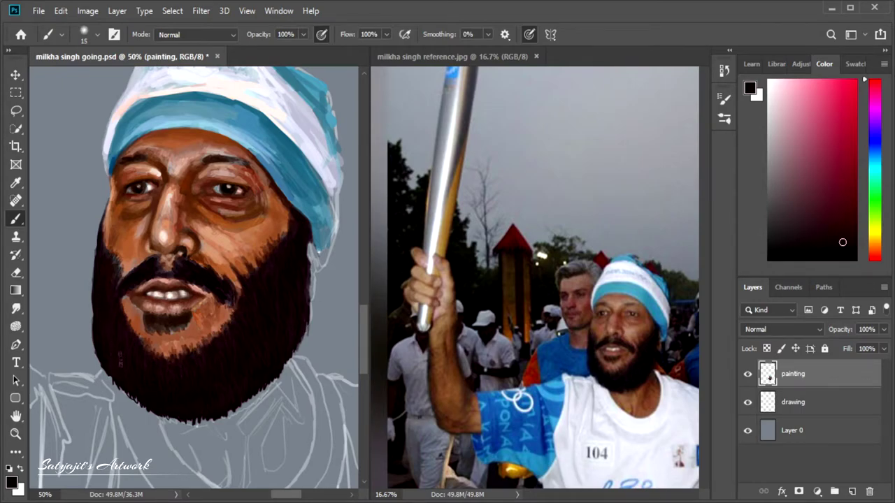
pyautogui.click(849, 252)
pyautogui.moveTo(136, 390); pyautogui.dragTo(116, 440)
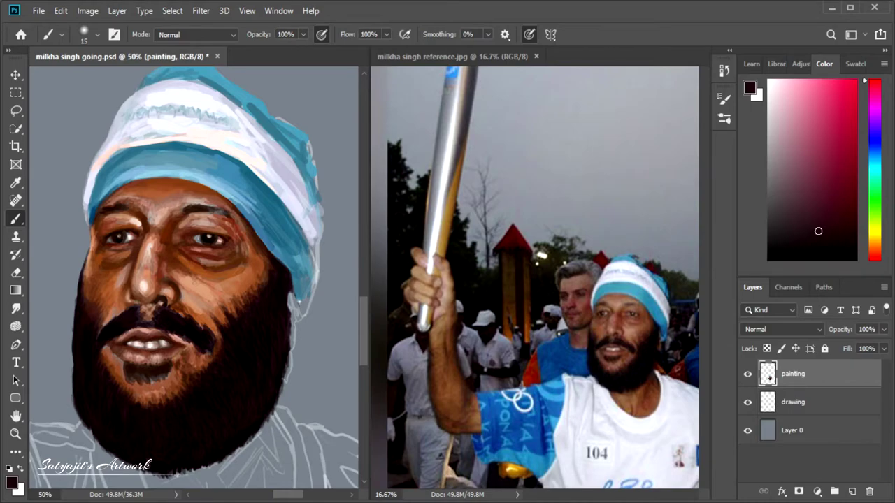
pyautogui.keyDown('alt'); pyautogui.click(138, 418); pyautogui.keyUp('alt')
# - Darken the beard beside the right mouth corner and sample red-browns for face shading
pyautogui.scroll(-1, 142, 429)
pyautogui.keyDown('alt'); pyautogui.click(105, 318); pyautogui.keyUp('alt')
pyautogui.keyDown('alt'); pyautogui.click(111, 315); pyautogui.keyUp('alt')
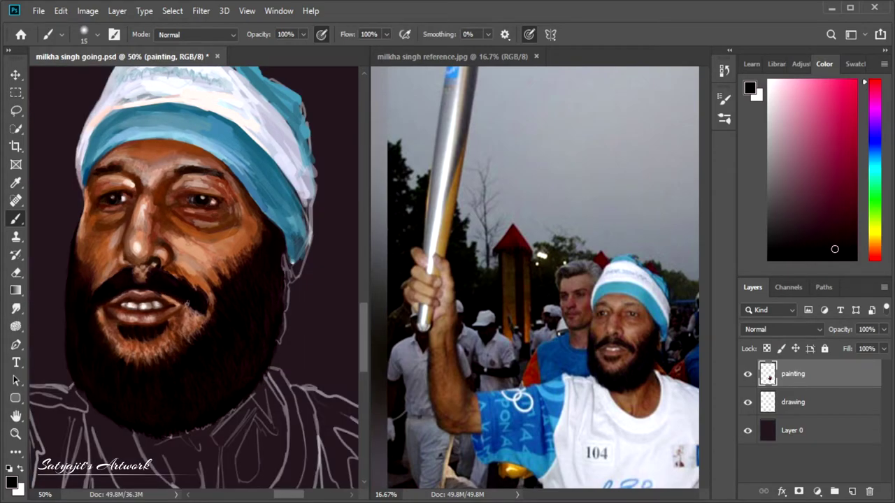
pyautogui.moveTo(193, 305); pyautogui.dragTo(197, 309)
pyautogui.keyDown('alt'); pyautogui.click(176, 246); pyautogui.keyUp('alt')
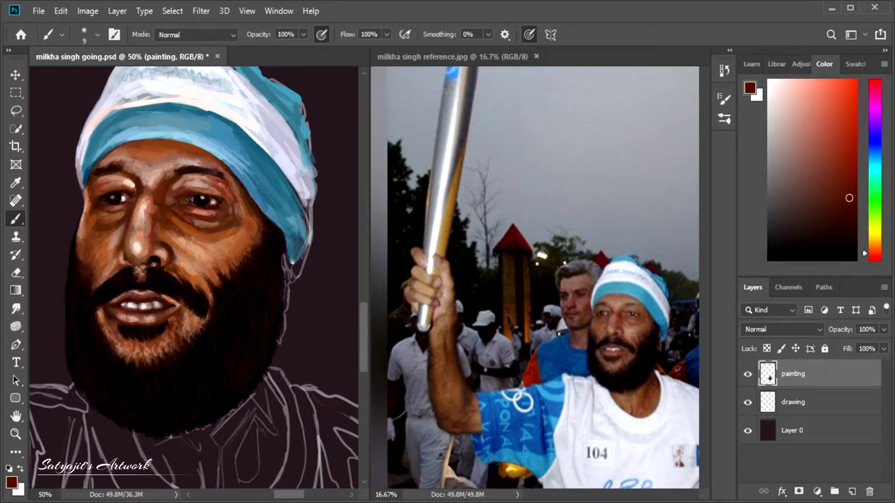
pyautogui.keyDown('alt'); pyautogui.click(194, 222); pyautogui.keyUp('alt')
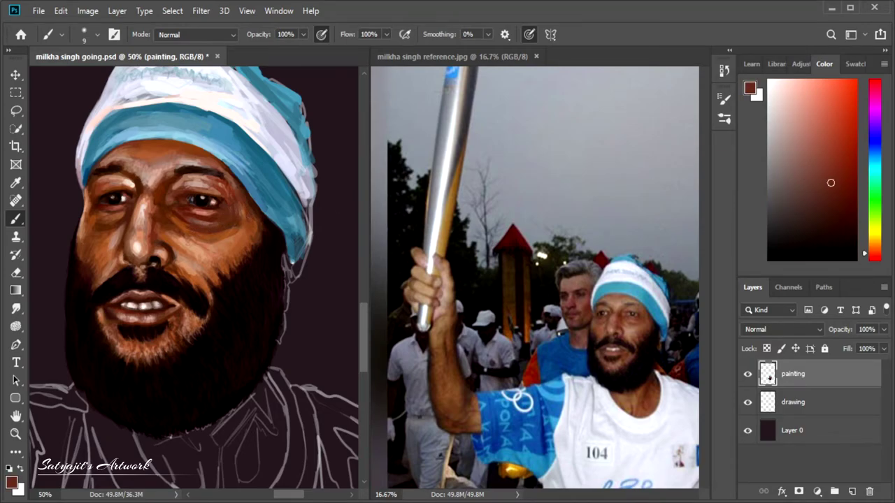
pyautogui.keyDown('alt'); pyautogui.click(253, 222); pyautogui.keyUp('alt')
pyautogui.moveTo(253, 222); pyautogui.dragTo(281, 250)
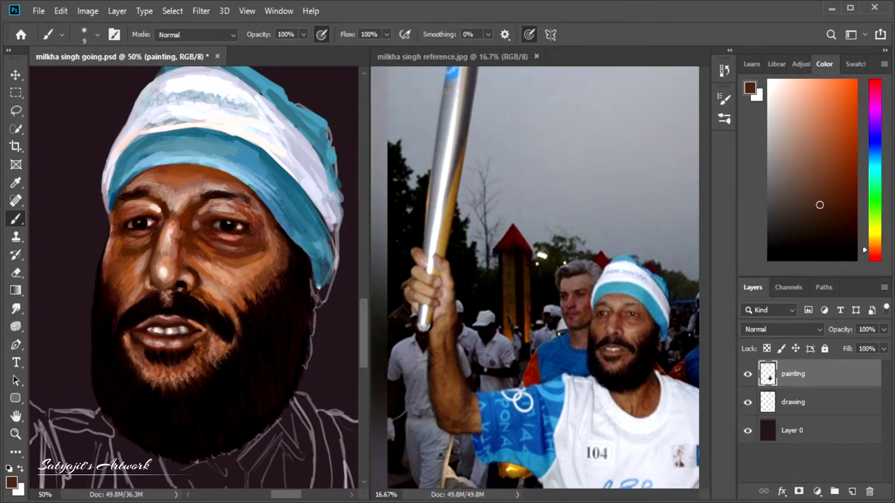
pyautogui.keyDown('alt'); pyautogui.click(288, 260); pyautogui.keyUp('alt')
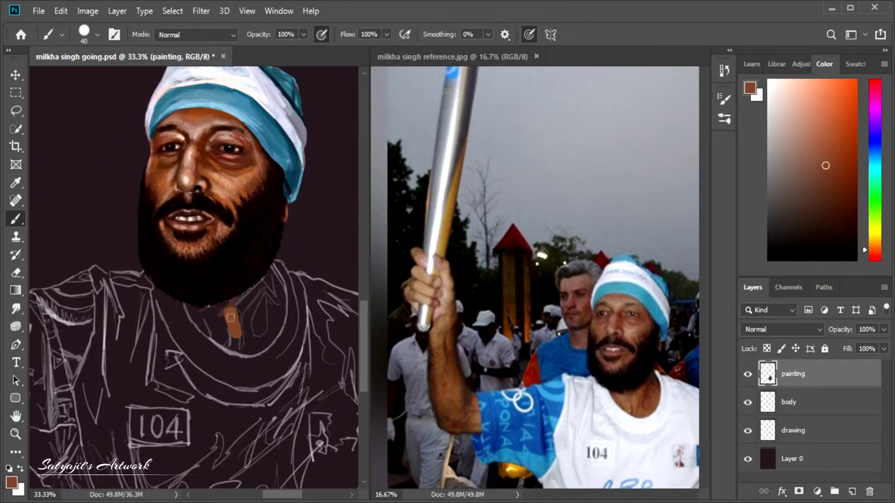
# - Paint the neck in warm brown strokes with a lighter highlight on its left
pyautogui.moveTo(229, 299); pyautogui.dragTo(239, 341)
pyautogui.moveTo(262, 285); pyautogui.dragTo(246, 316)
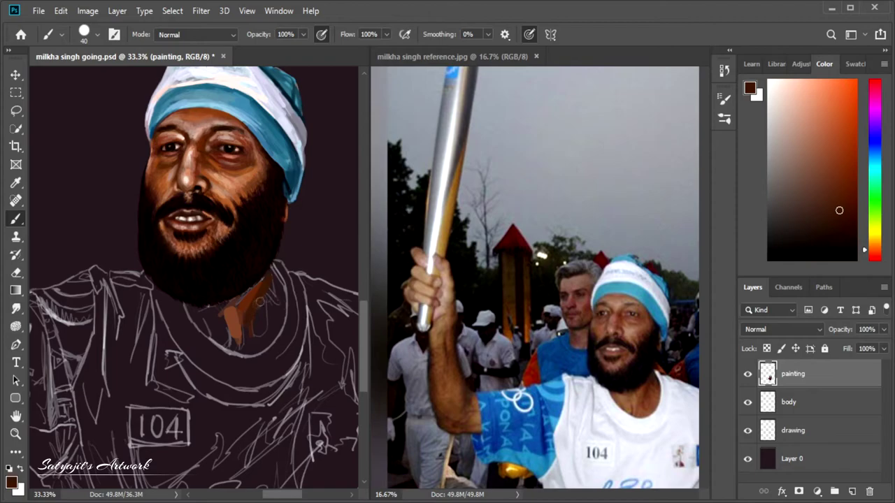
pyautogui.keyDown('alt'); pyautogui.click(257, 308); pyautogui.keyUp('alt')
pyautogui.moveTo(276, 267); pyautogui.dragTo(252, 318)
pyautogui.moveTo(269, 269); pyautogui.dragTo(277, 297)
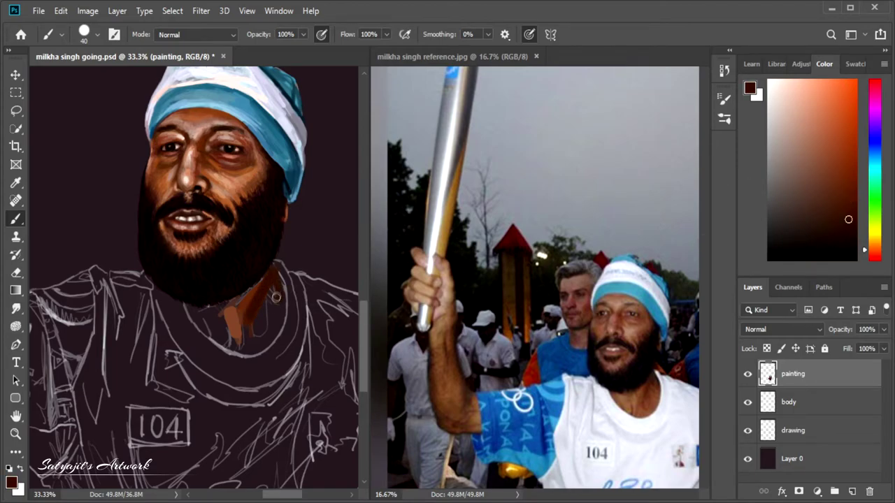
pyautogui.keyDown('alt'); pyautogui.click(237, 318); pyautogui.keyUp('alt')
pyautogui.moveTo(223, 309); pyautogui.dragTo(216, 328)
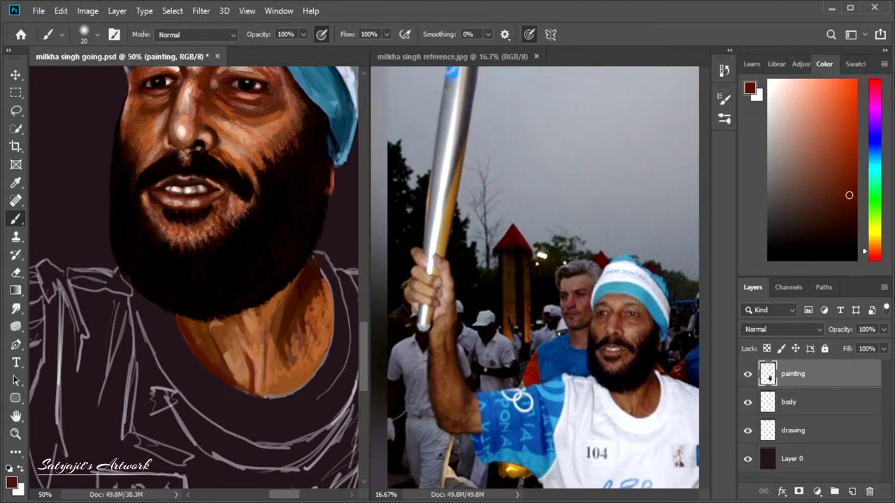
# - Shade the neck's lower edge and right side with dark and reddish browns
pyautogui.moveTo(236, 384)
pyautogui.mouseDown()
pyautogui.moveTo(304, 381)
pyautogui.moveTo(300, 335)
pyautogui.moveTo(318, 300)
pyautogui.mouseUp()
pyautogui.moveTo(311, 349)
pyautogui.mouseDown()
pyautogui.moveTo(328, 283)
pyautogui.moveTo(330, 343)
pyautogui.moveTo(300, 388)
pyautogui.mouseUp()
pyautogui.press('[')
pyautogui.moveTo(329, 284); pyautogui.dragTo(330, 308)
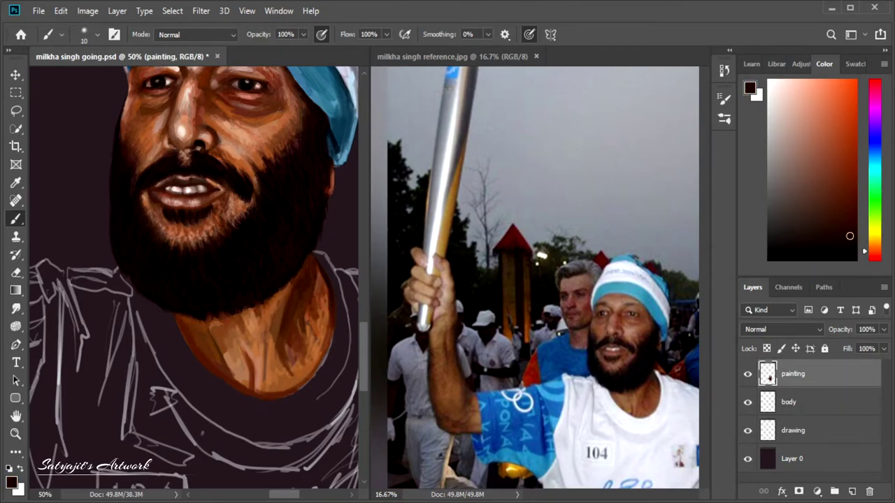
pyautogui.keyDown('alt'); pyautogui.click(292, 376); pyautogui.keyUp('alt')
pyautogui.moveTo(311, 341); pyautogui.dragTo(303, 380)
pyautogui.press(']')
pyautogui.hotkey('ctrl', '-')
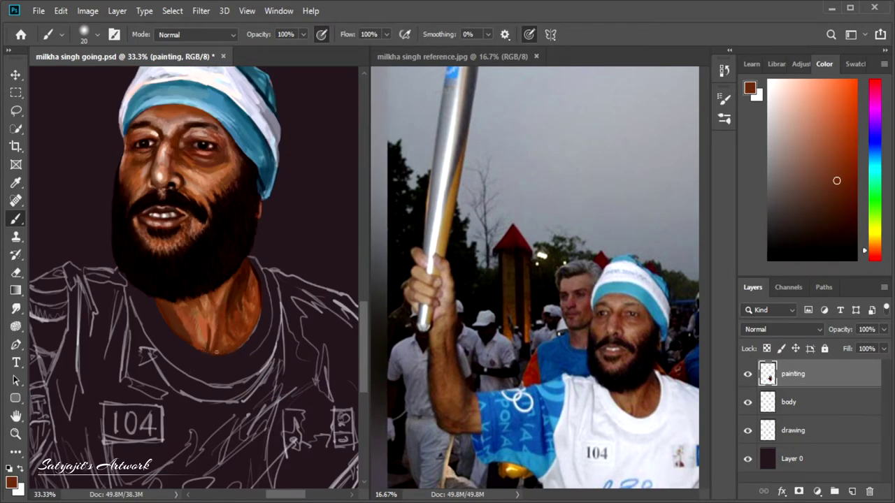
pyautogui.keyDown('alt'); pyautogui.click(235, 299); pyautogui.keyUp('alt')
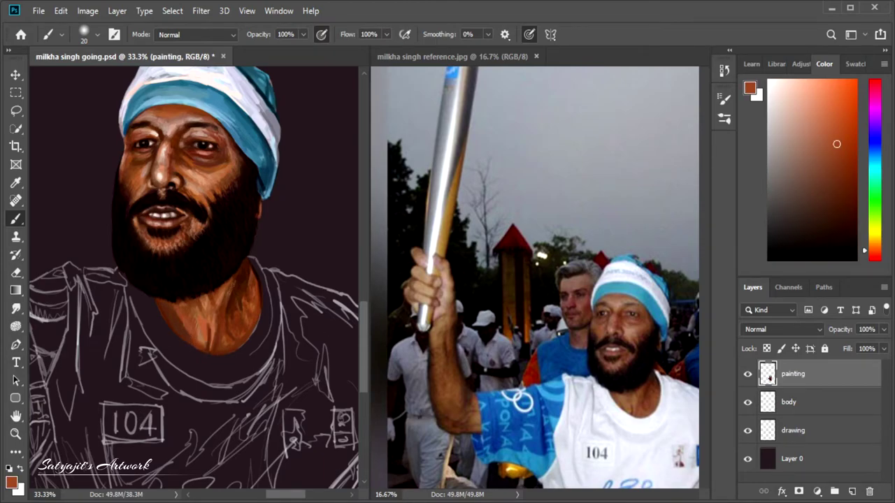
pyautogui.keyDown('alt'); pyautogui.click(237, 282); pyautogui.keyUp('alt')
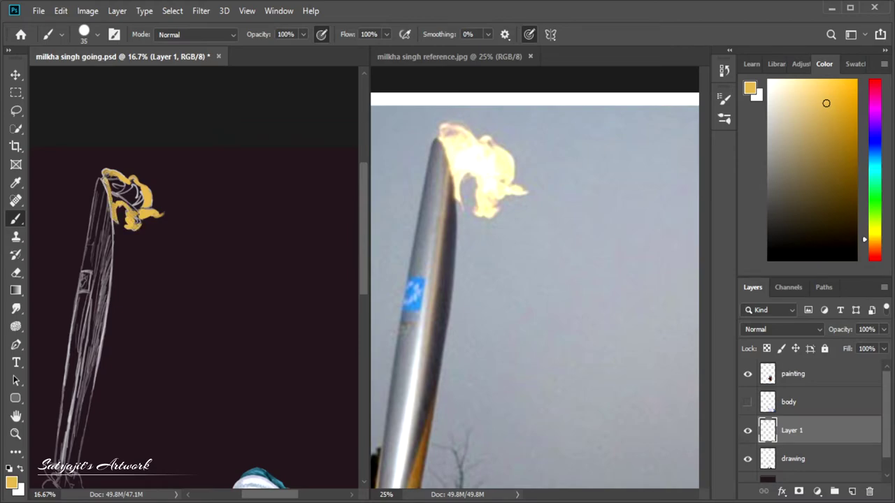
# - Paint the torch flame pale yellow, then sample a canvas colour for a large background brush
pyautogui.click(803, 91)
pyautogui.moveTo(122, 183); pyautogui.dragTo(140, 203)
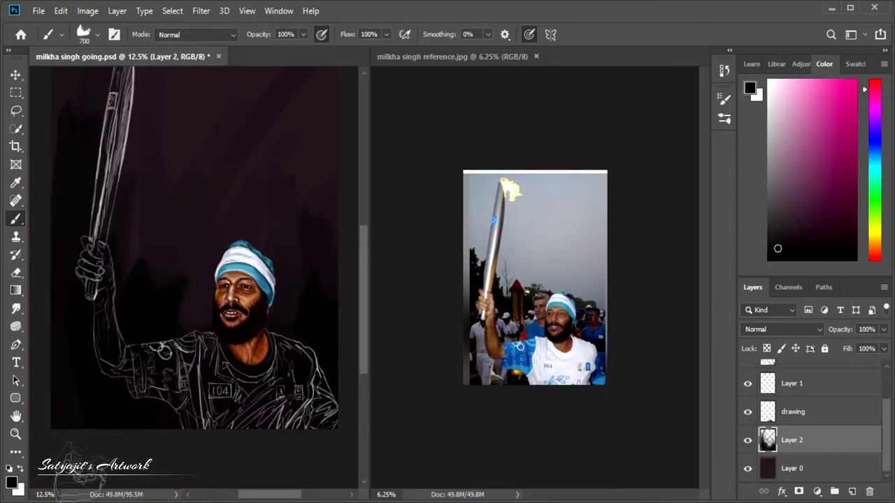
pyautogui.click(16, 182)
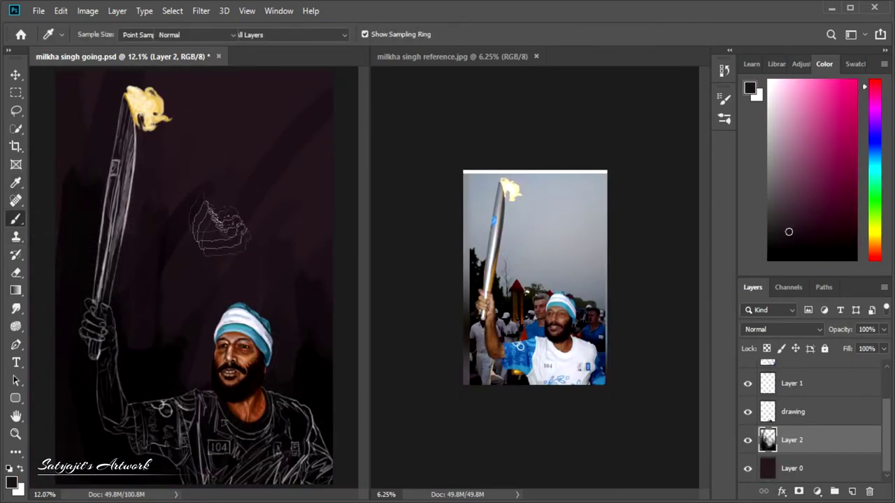
pyautogui.click(294, 283)
pyautogui.scroll(-2, 293, 283)
pyautogui.press('b')
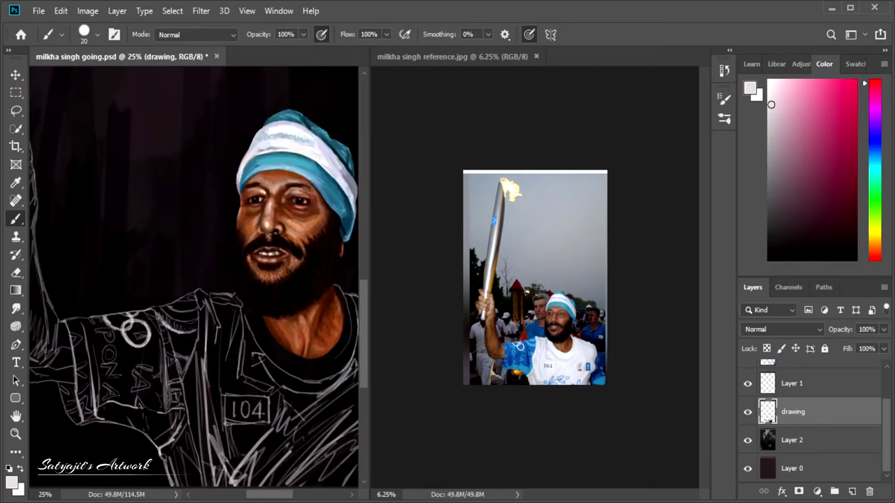
# - Scroll the canvas and pick a very dark red to deepen the background
pyautogui.scroll(-5, 198, 277)
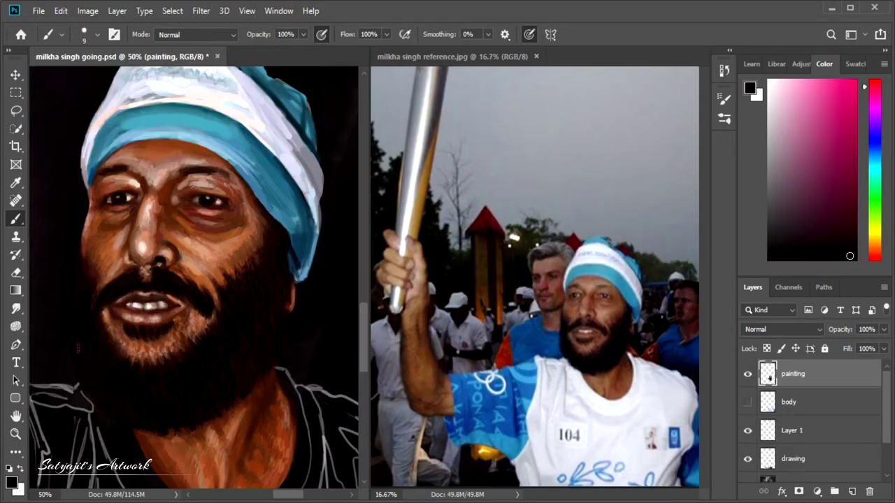
pyautogui.click(788, 239)
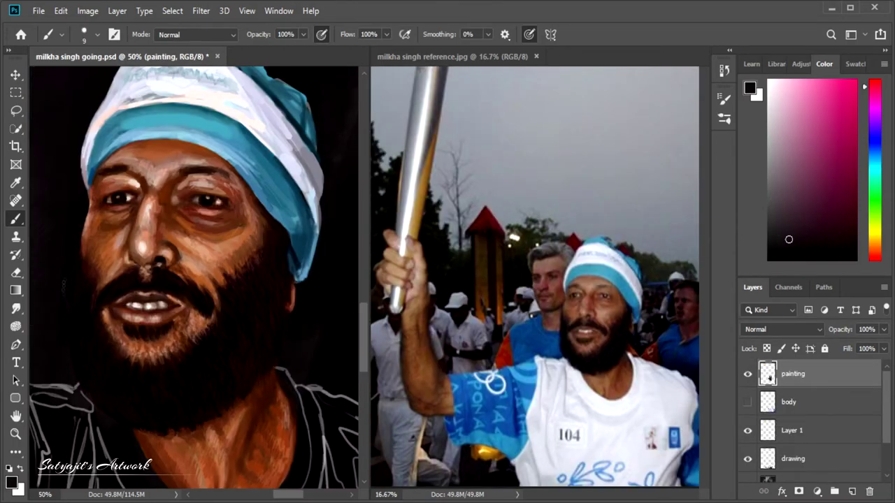